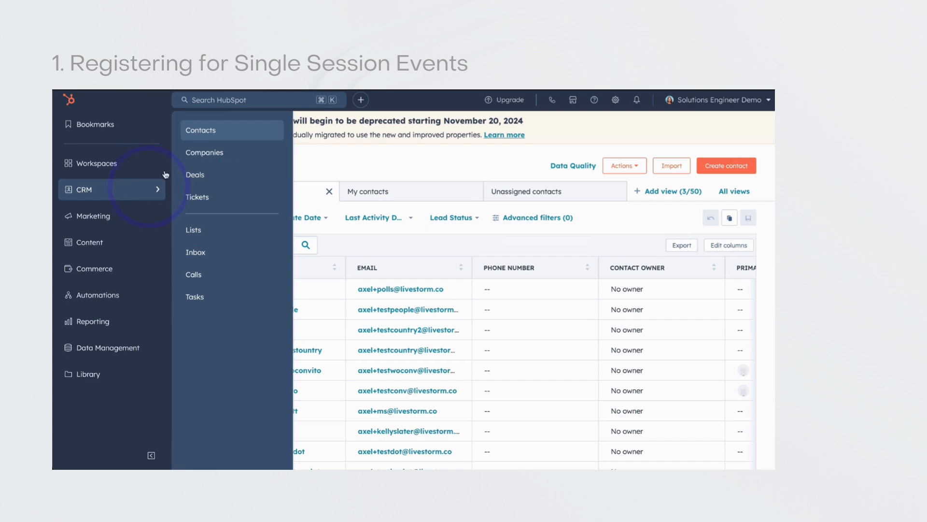
- Open the contact properties settings from the Contacts list
left_click(222, 130)
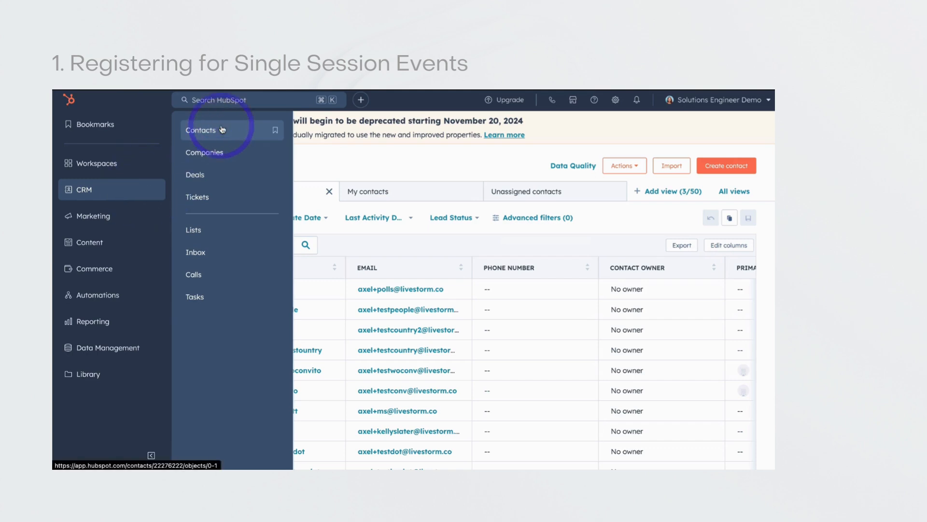
left_click(623, 167)
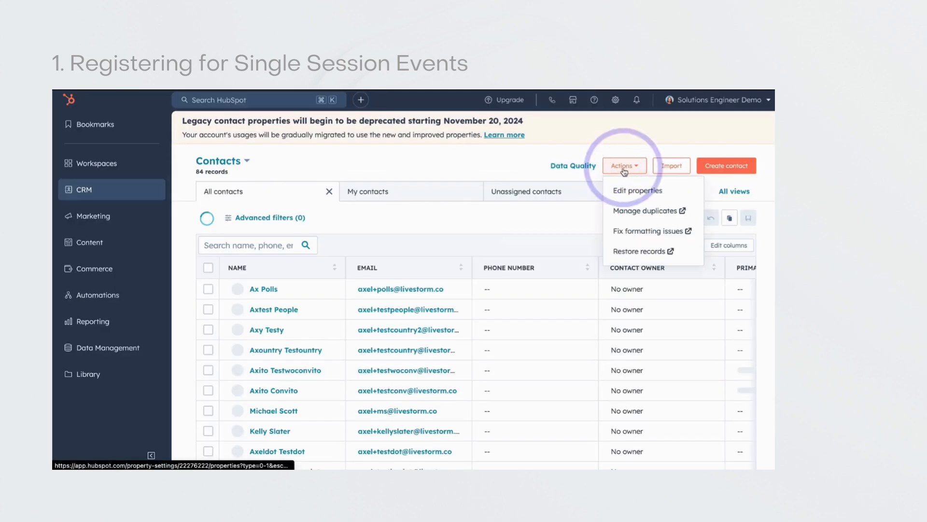
left_click(625, 194)
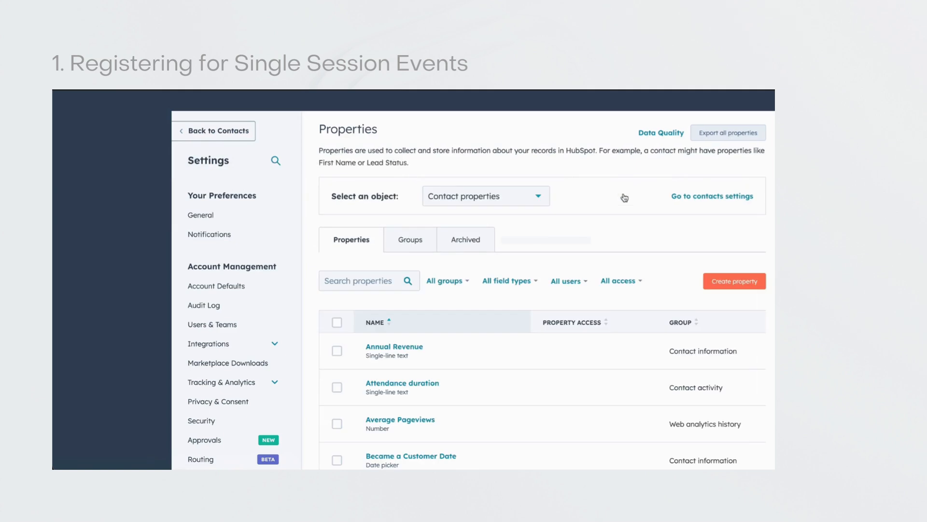
- Create a contact property labelled Livestorm Session ID in the Contact Activity group, with the single-line text field type
left_click(728, 321)
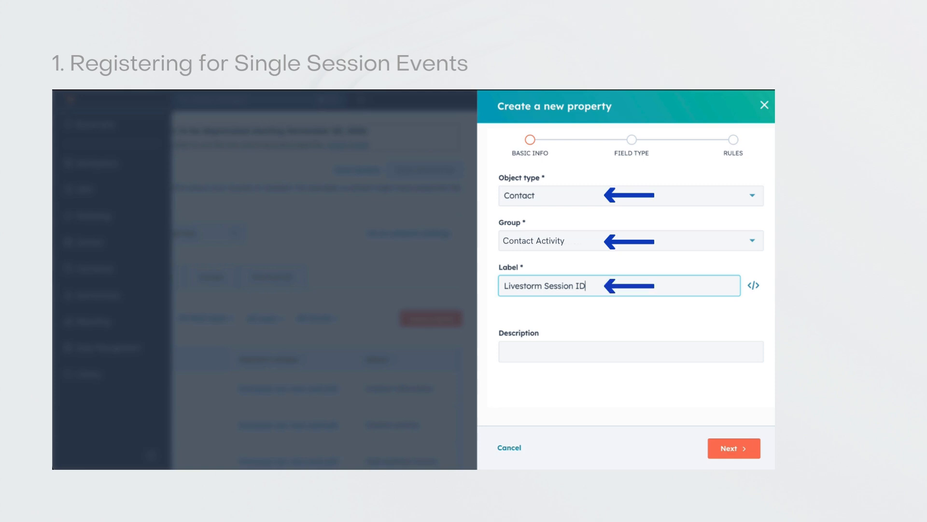
left_click(722, 448)
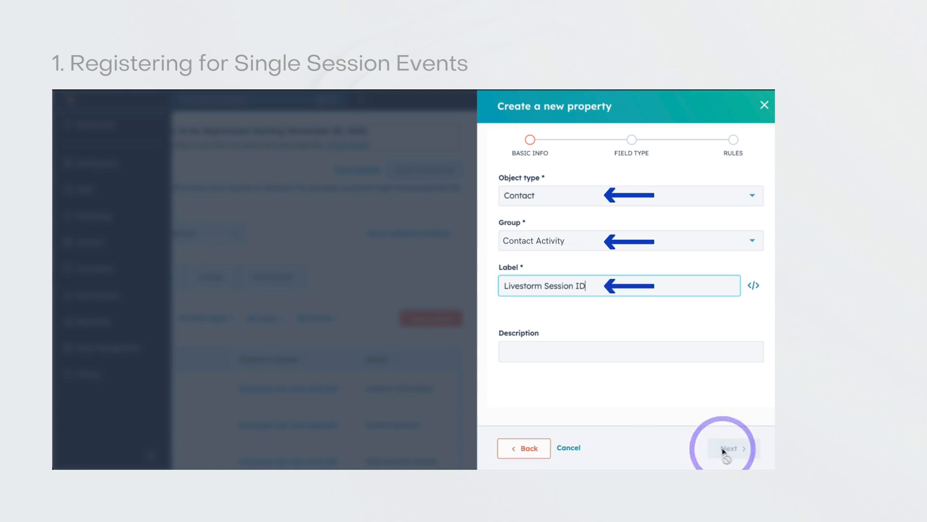
left_click(564, 225)
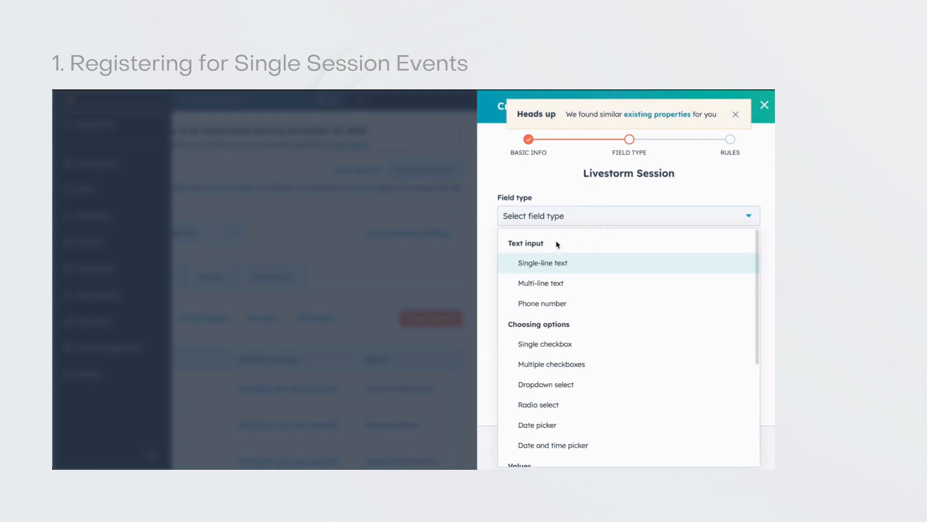
left_click(554, 266)
left_click(729, 447)
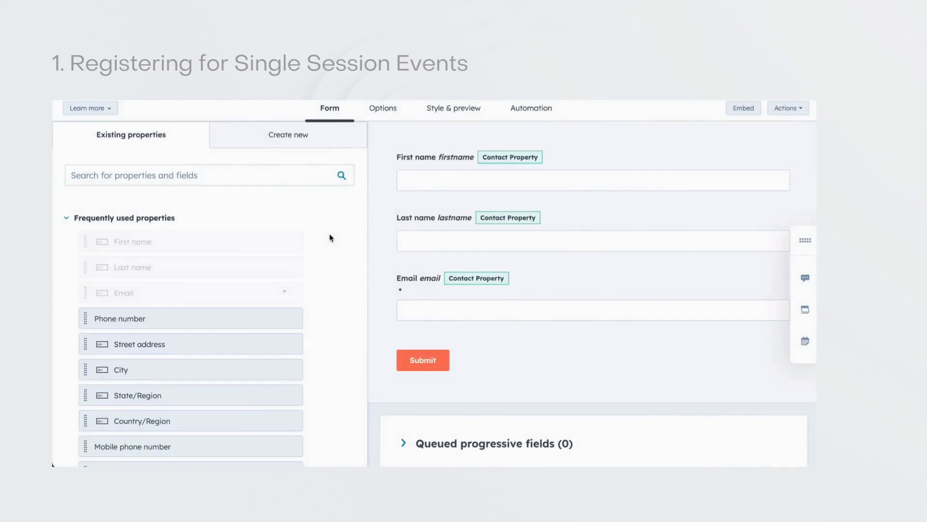
- Add the Livestorm Session ID contact property below the form's Email field and make it a hidden field
scroll(318, 238, "down", 10)
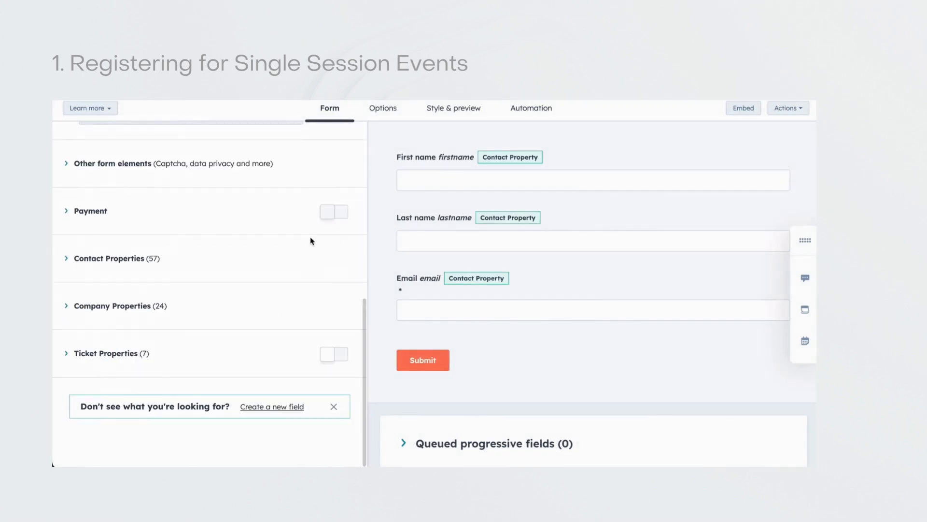
left_click(148, 258)
scroll(149, 264, "down", 3)
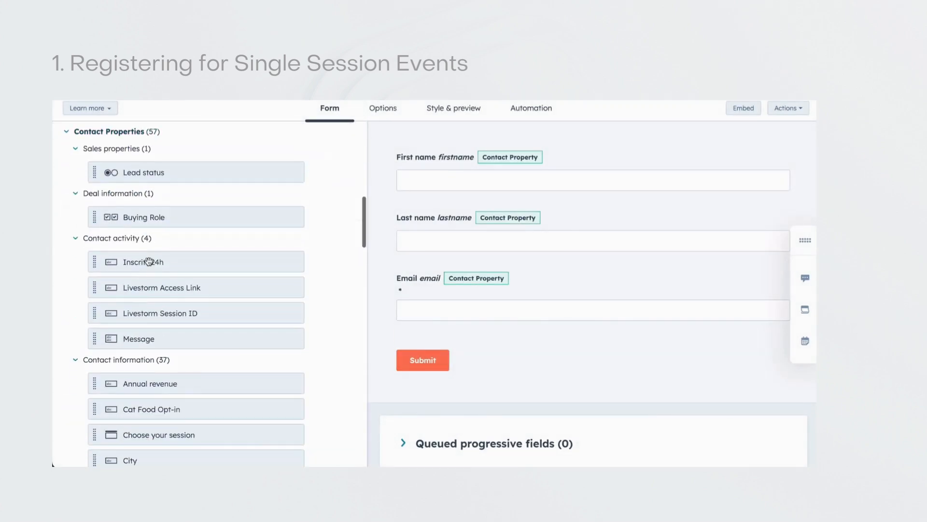
mouse_move(153, 312)
left_mouse_down()
mouse_move(156, 322)
mouse_move(414, 330)
left_mouse_up()
left_click(719, 333)
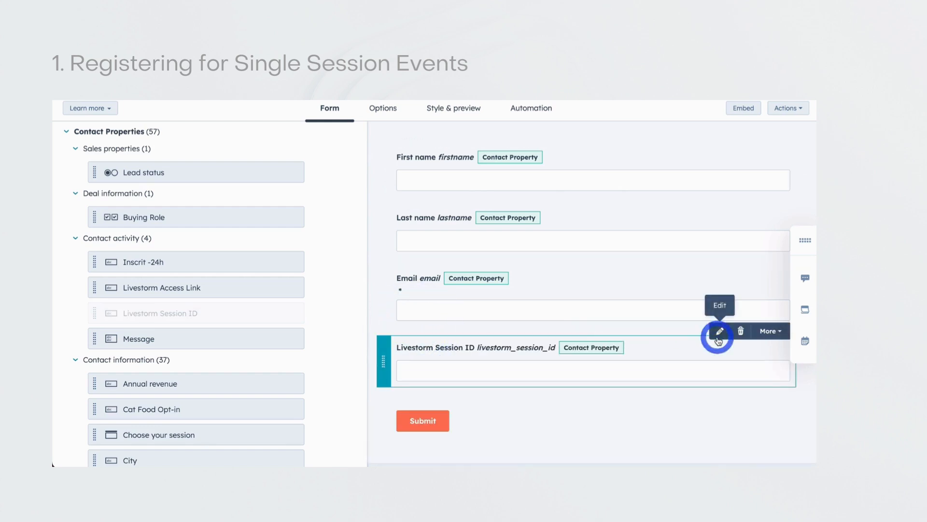
left_click(75, 348)
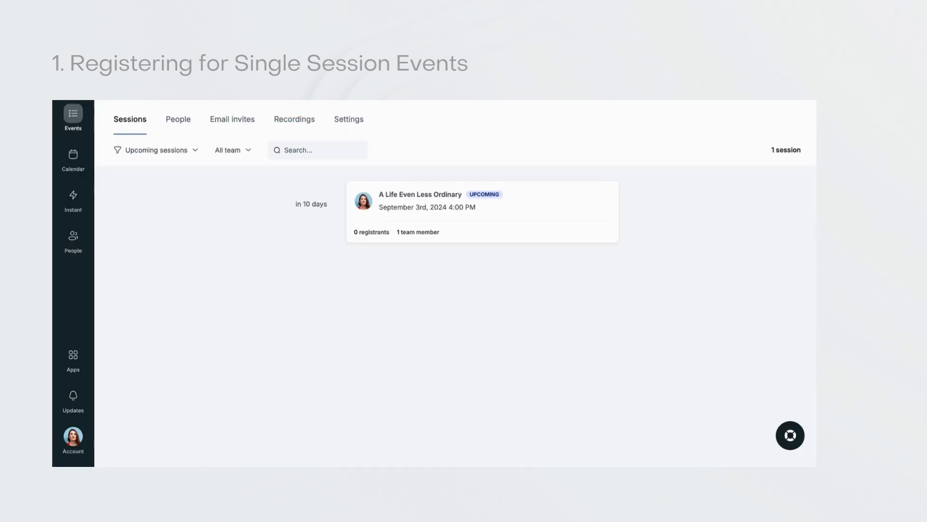
- Copy the session ID of A Life Even Less Ordinary from Livestorm and paste it as the hidden form field's default value in HubSpot
left_click(511, 202)
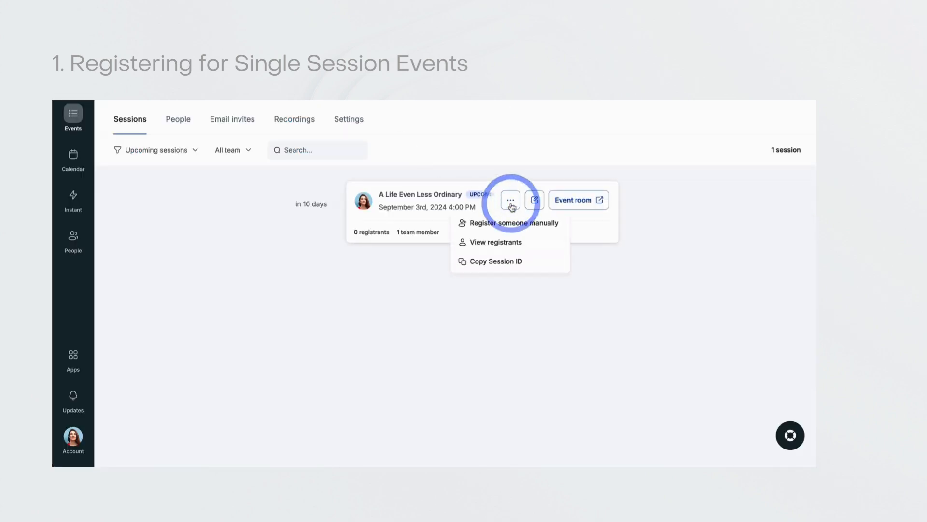
left_click(503, 261)
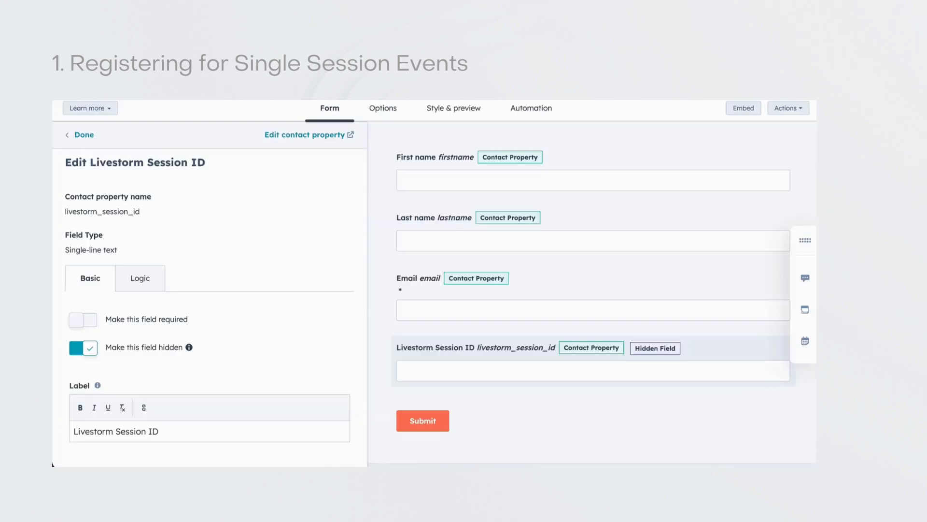
scroll(227, 269, "down", 5)
left_click(147, 344)
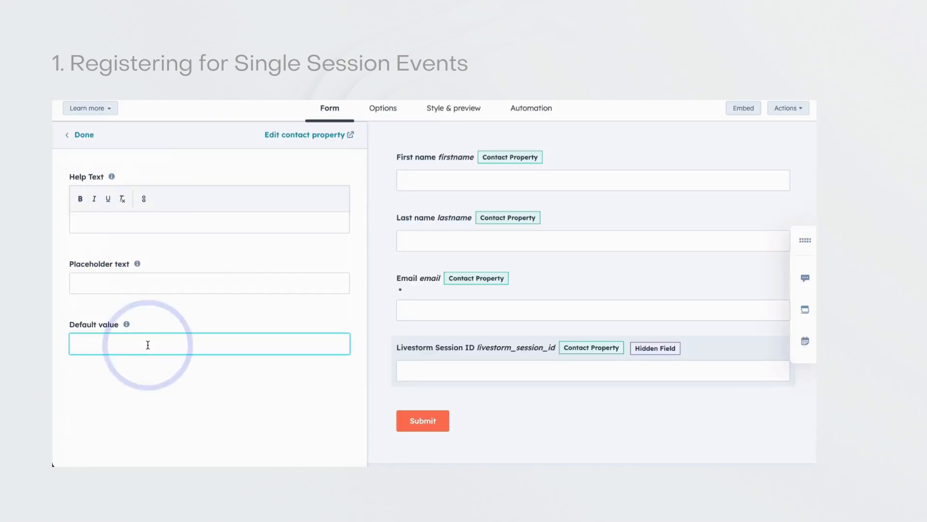
key("ctrl+v")
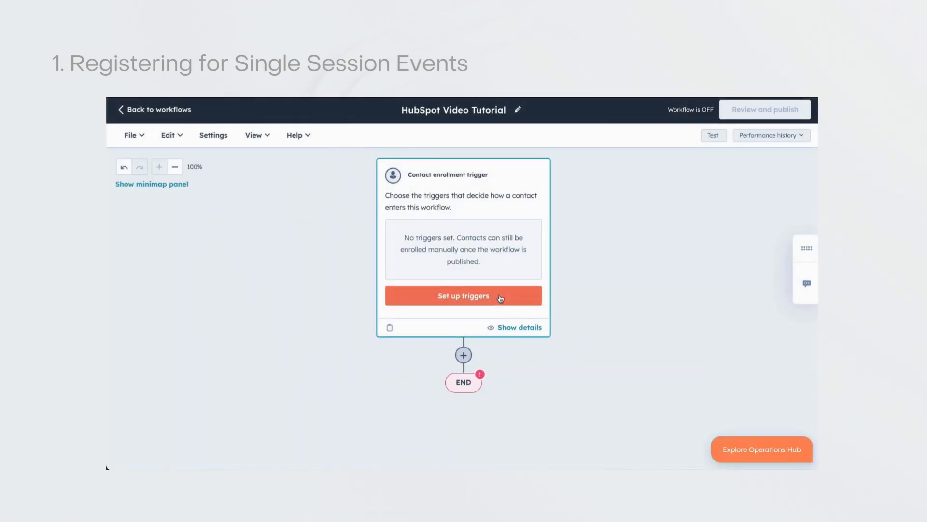
- Set up an event-based enrollment trigger for the workflow that uses the Form submission event
left_click(500, 296)
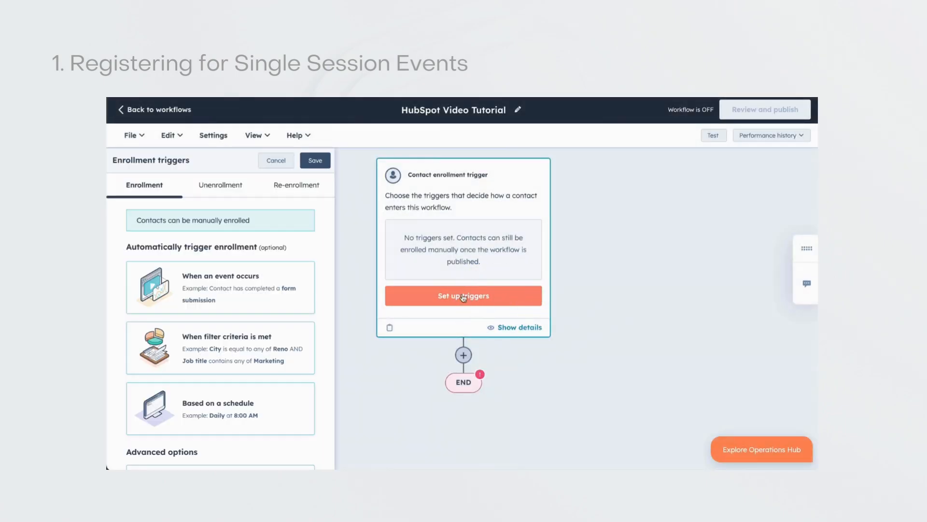
left_click(245, 294)
type("form")
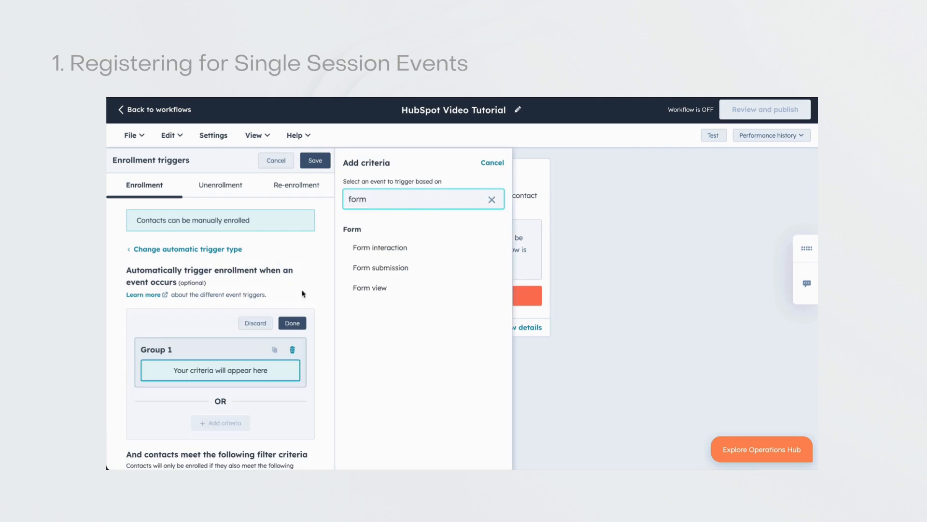
left_click(359, 269)
- Restrict the form submission trigger to form name is any of Livestorm Form and save the enrollment trigger
left_click(199, 406)
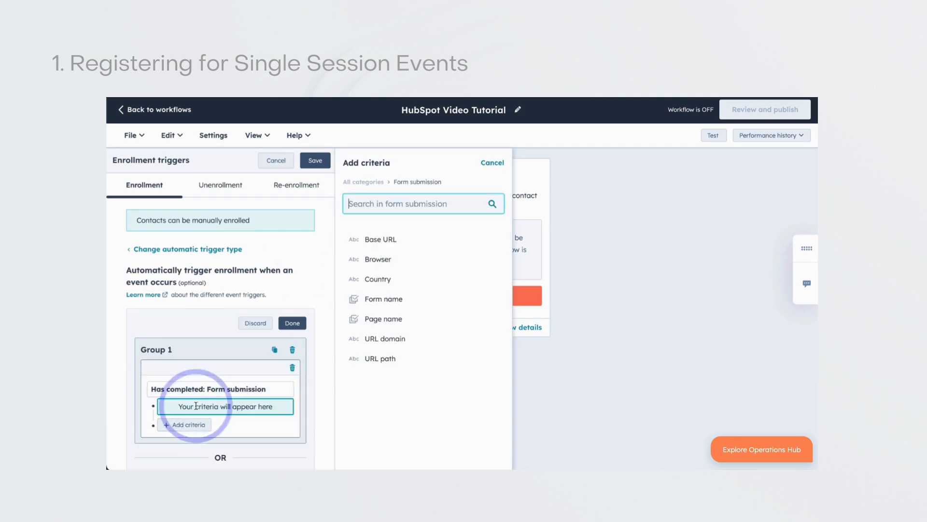
left_click(399, 299)
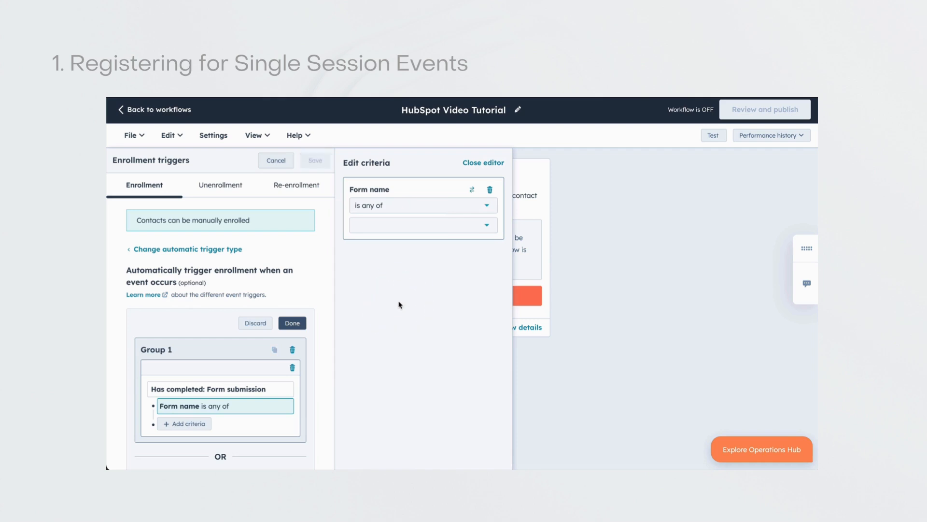
left_click(445, 227)
left_click(438, 278)
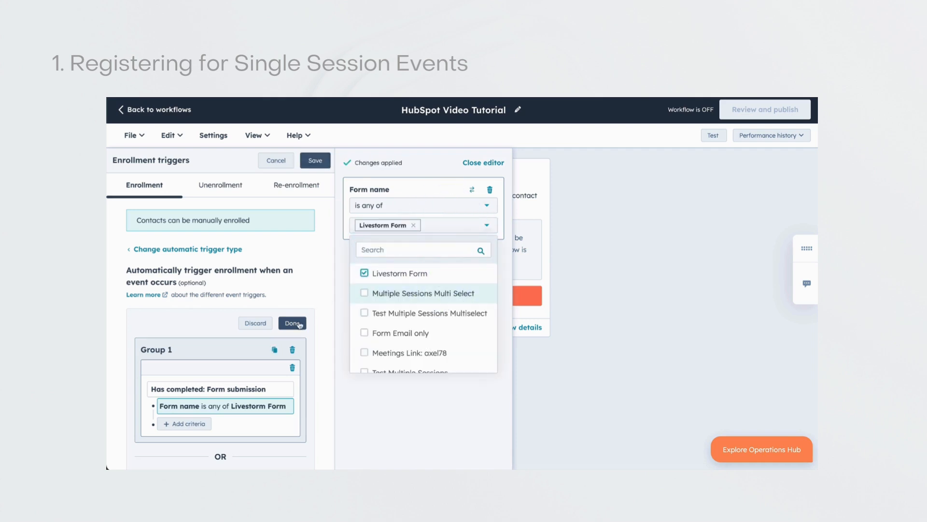
left_click(291, 322)
left_click(315, 161)
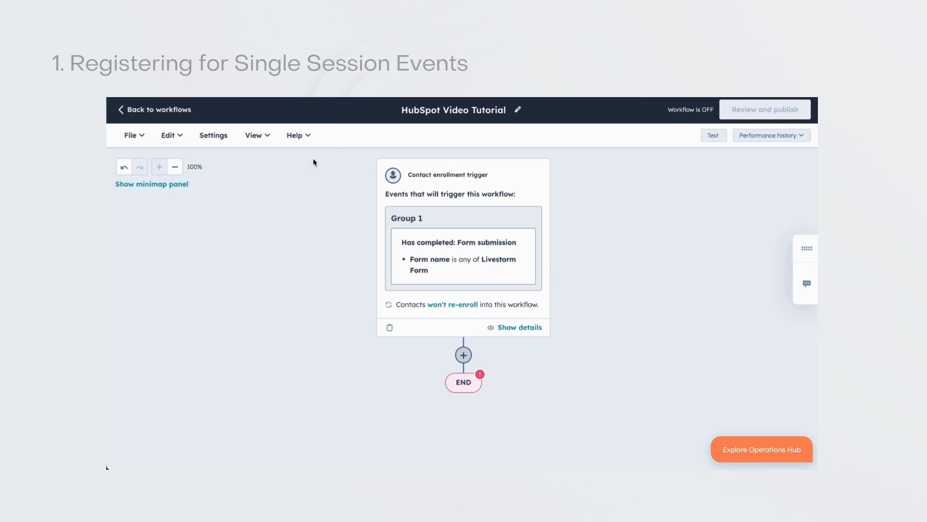
- Add the Livestorm app's Create Livestorm Registrant action after the enrollment trigger
left_click(463, 355)
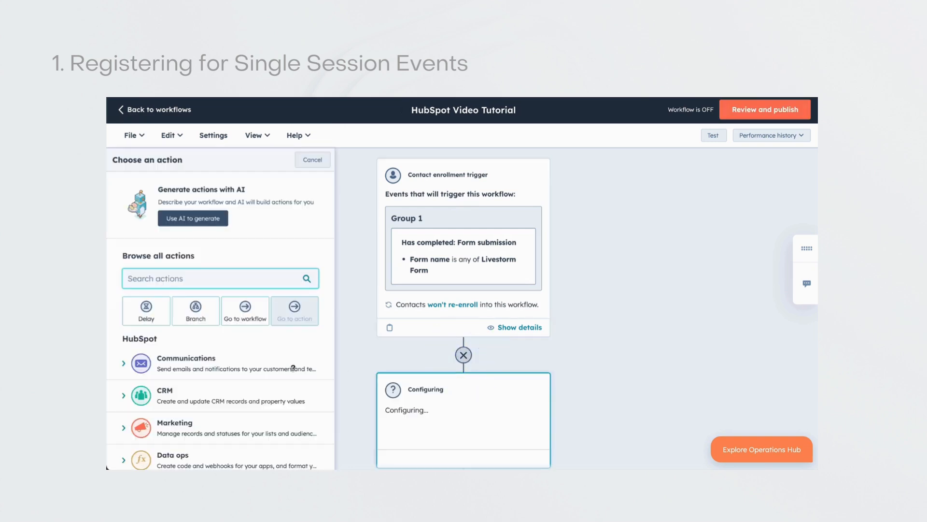
scroll(292, 367, "down", 3)
left_click(213, 447)
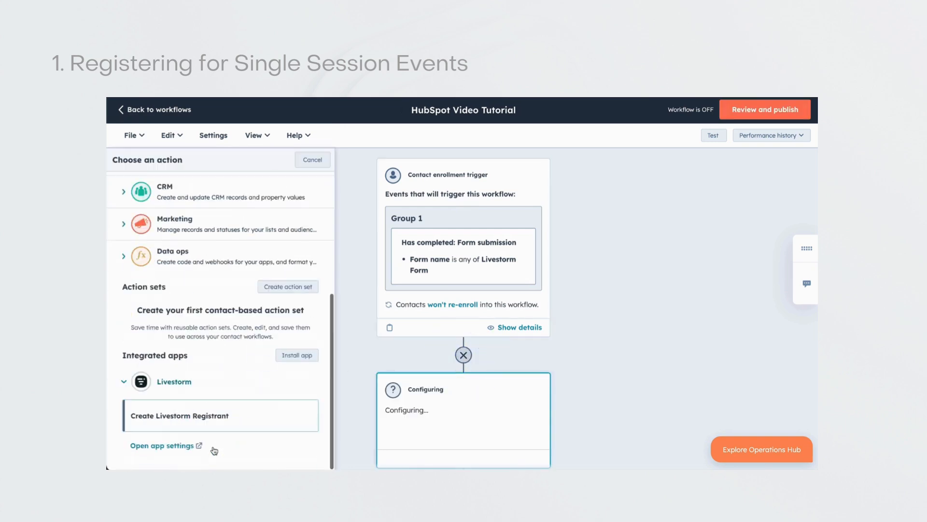
left_click(208, 417)
- Insert the enrolled contact's Livestorm Session ID property as the registrant action's session ID
left_click(239, 233)
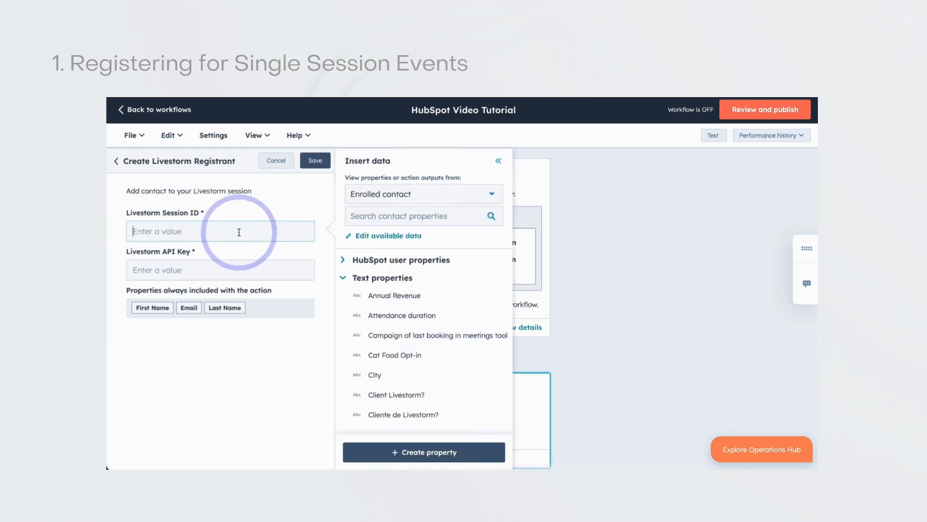
left_click(442, 219)
type("livesto")
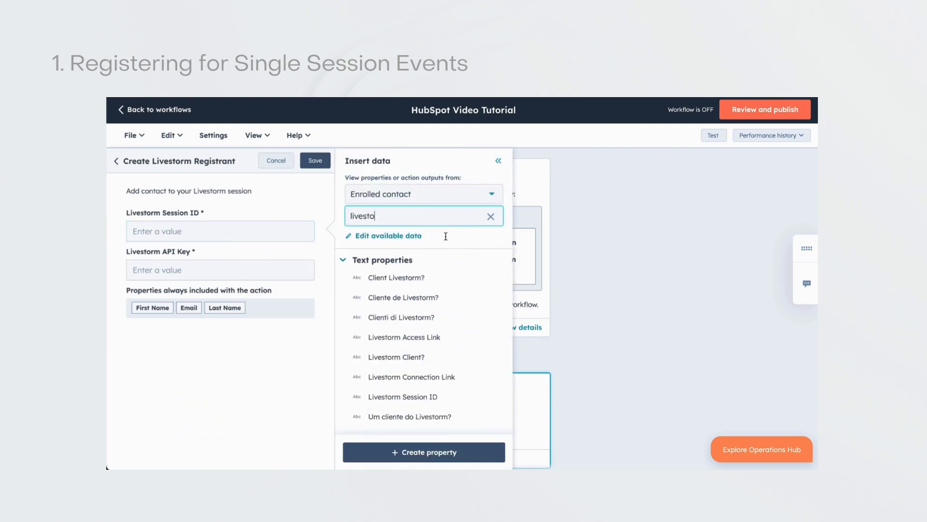
left_click(442, 396)
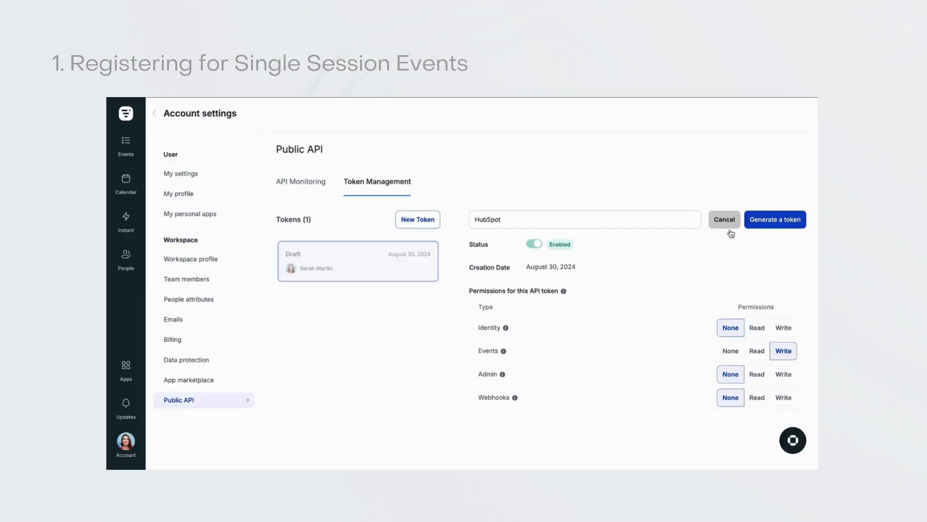
- Generate the API token named HubSpot in Livestorm, paste it into the registrant action's Livestorm API Key field and save the action
left_click(778, 221)
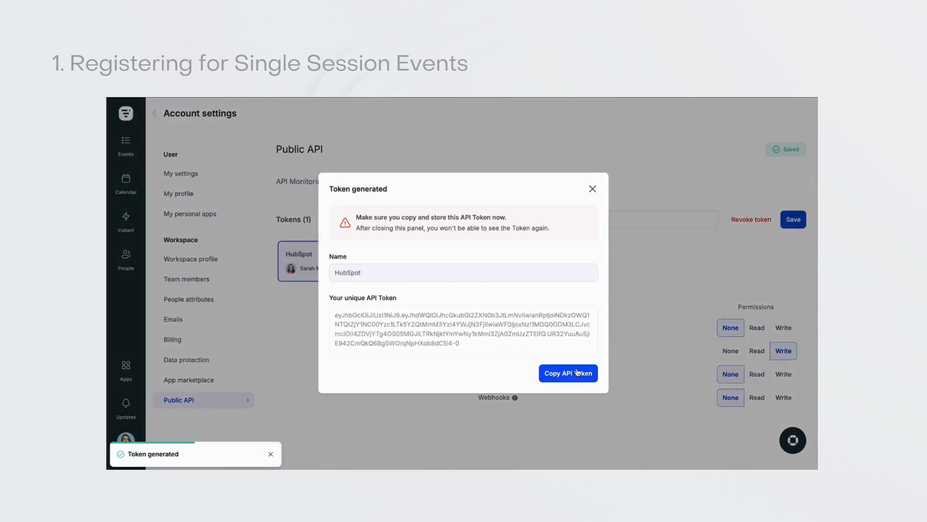
left_click(577, 372)
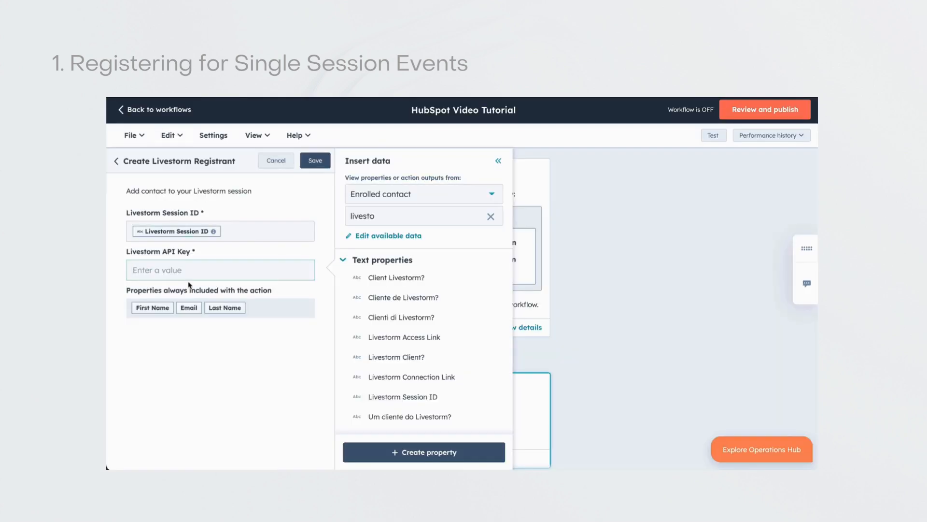
left_click(190, 269)
key("ctrl+v")
left_click(315, 161)
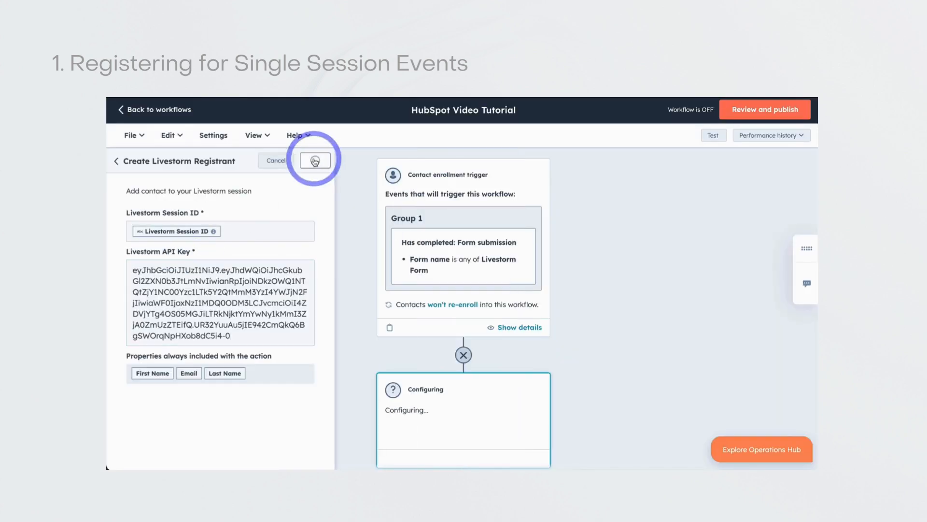